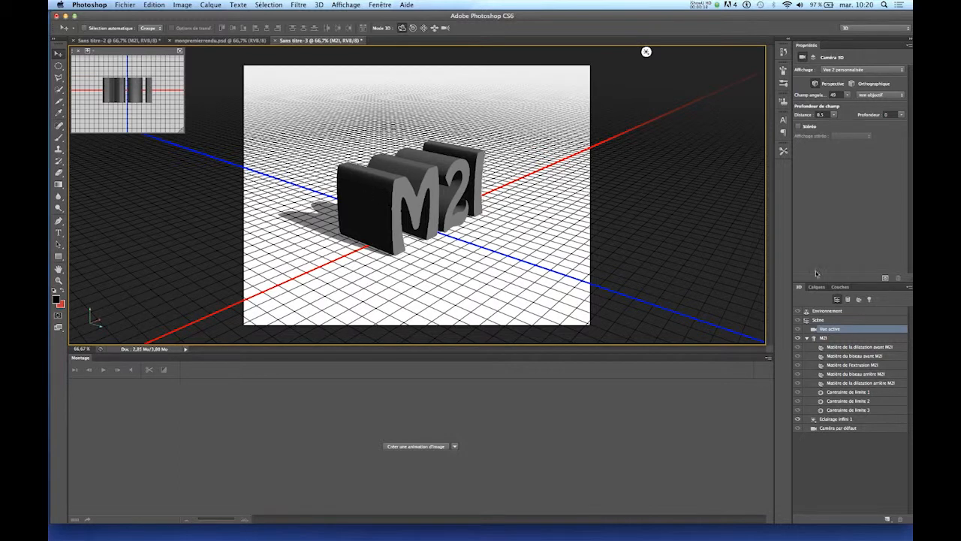
# Reduce the extrusion depth of the 3D M2I text to about 110
pyautogui.click(824, 338)
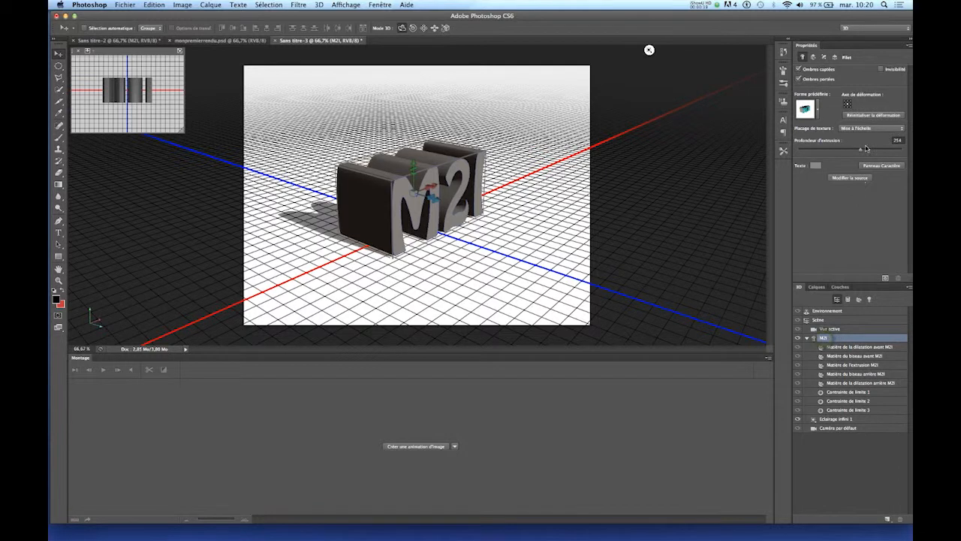
pyautogui.moveTo(859, 151); pyautogui.dragTo(856, 149)
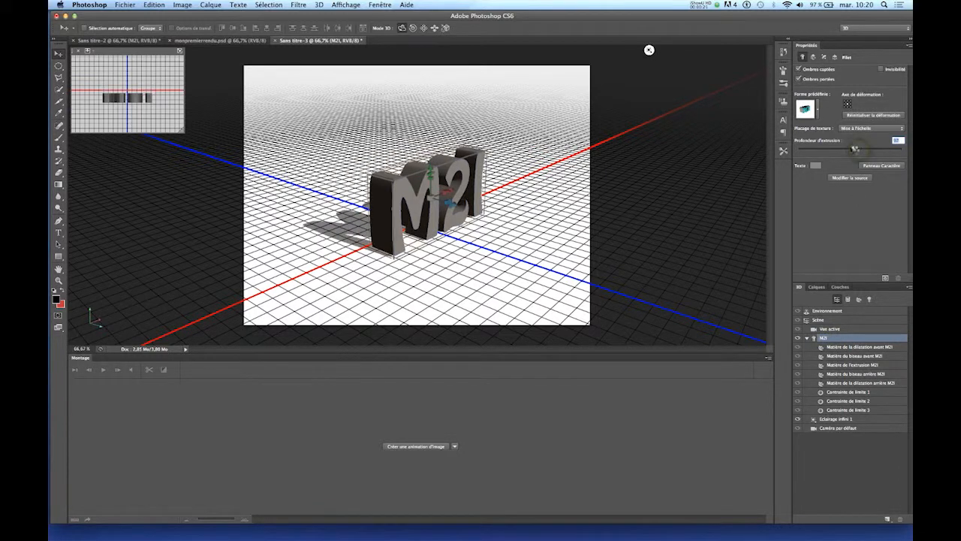
pyautogui.click(450, 276)
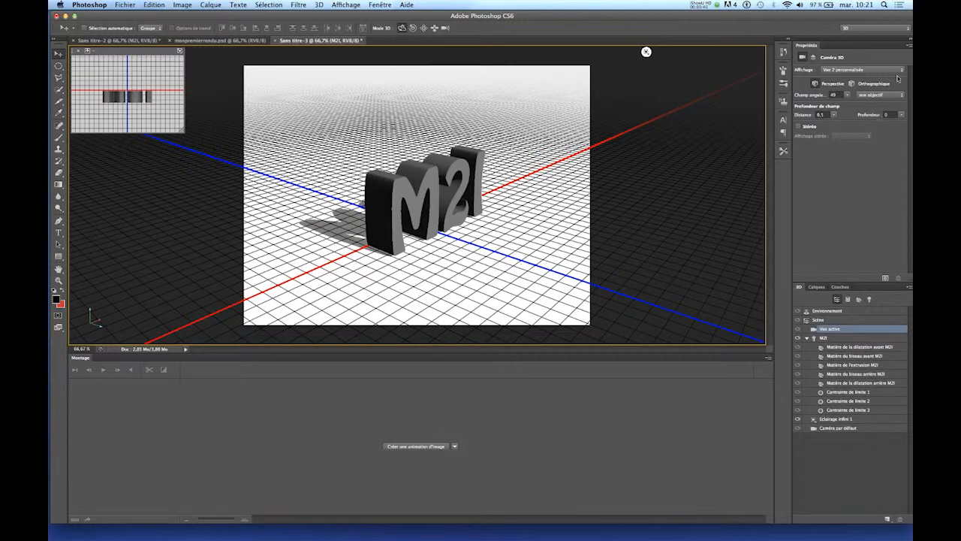
# Load hallway1_color-077ma as the environment's image-based light texture and rotate it around the M2I text
pyautogui.click(827, 310)
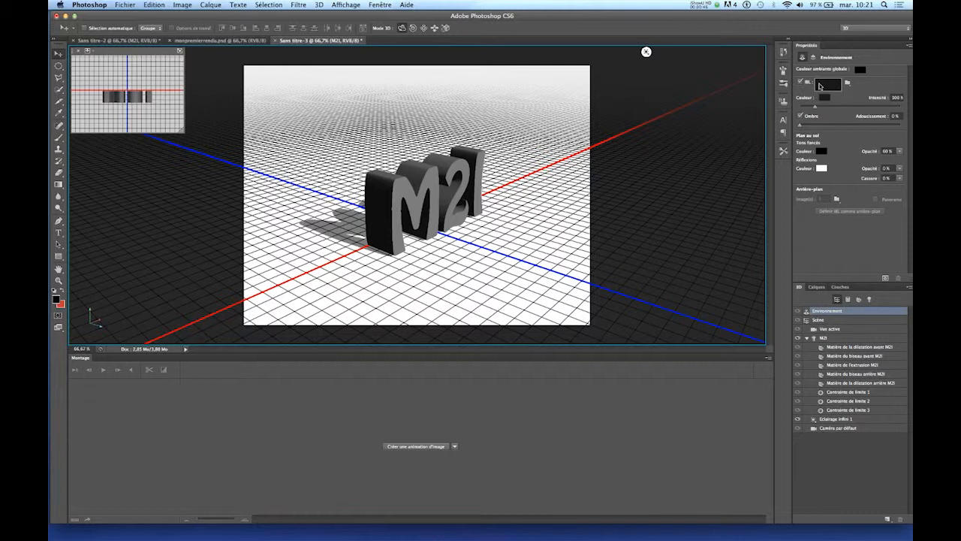
pyautogui.click(847, 83)
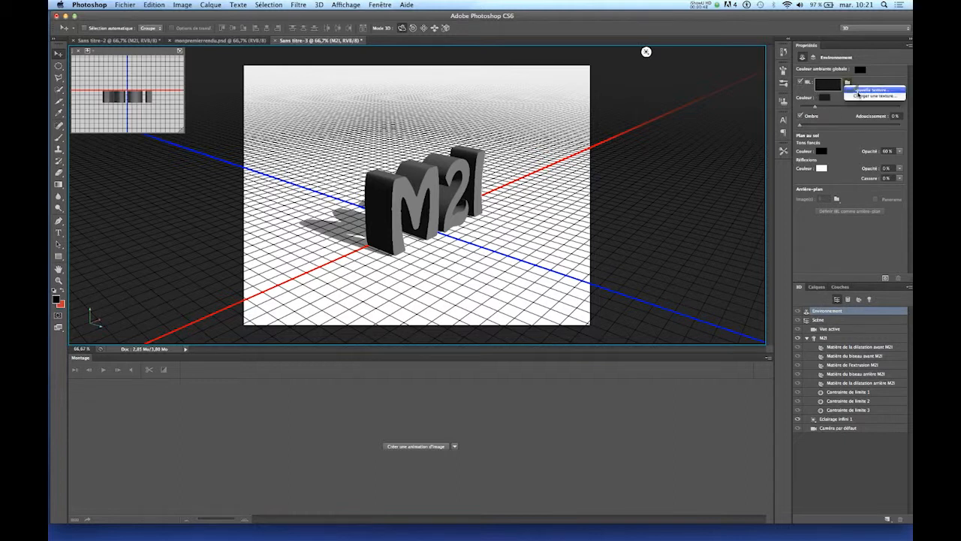
pyautogui.click(858, 96)
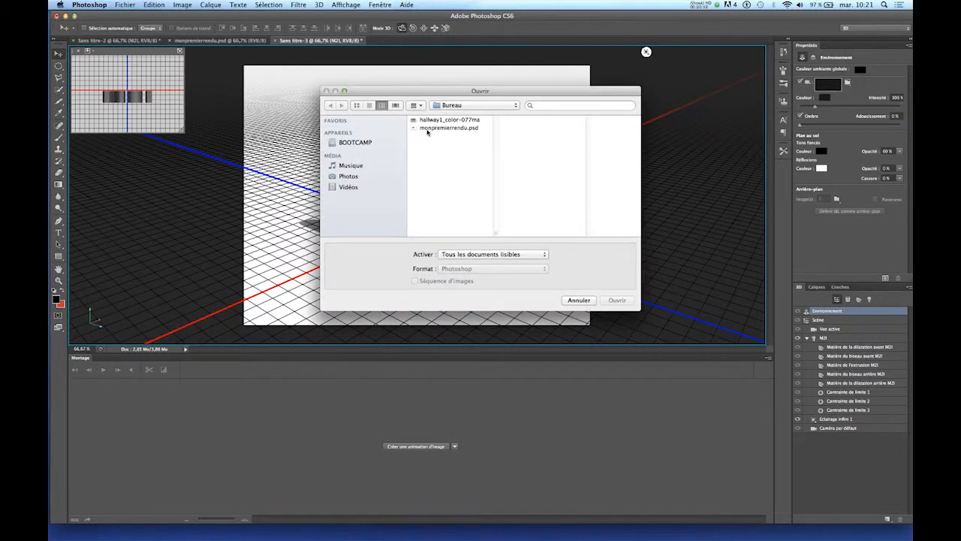
pyautogui.click(430, 122)
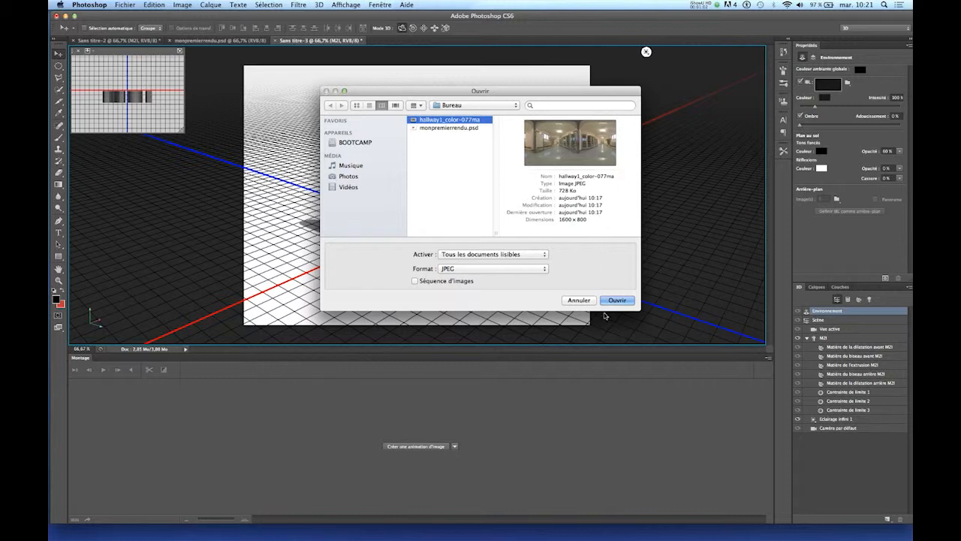
pyautogui.click(618, 300)
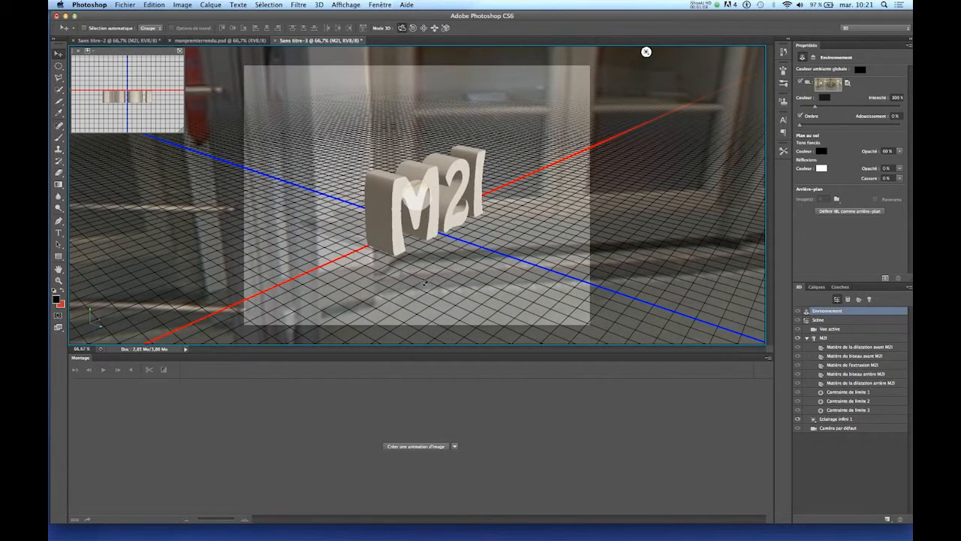
pyautogui.moveTo(462, 297); pyautogui.dragTo(406, 277)
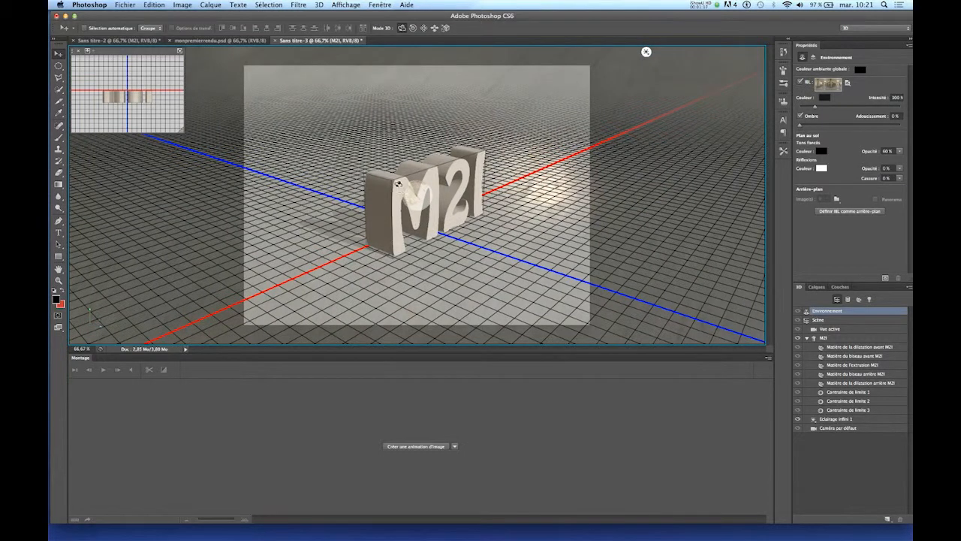
pyautogui.moveTo(416, 198); pyautogui.dragTo(442, 223)
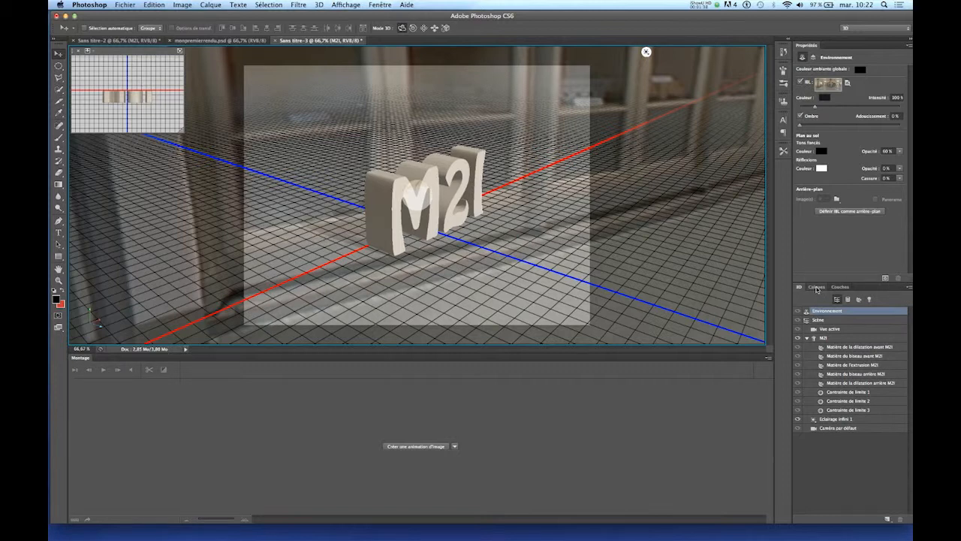
# Open the hallway1_color-077ma texture of the M2I layer to examine the panorama image, and close it again
pyautogui.click(816, 288)
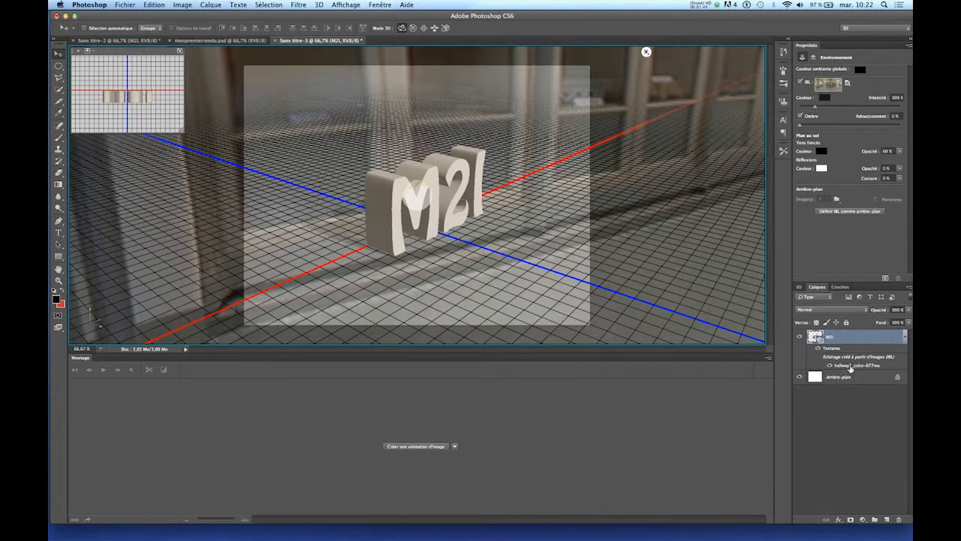
pyautogui.moveTo(850, 366)
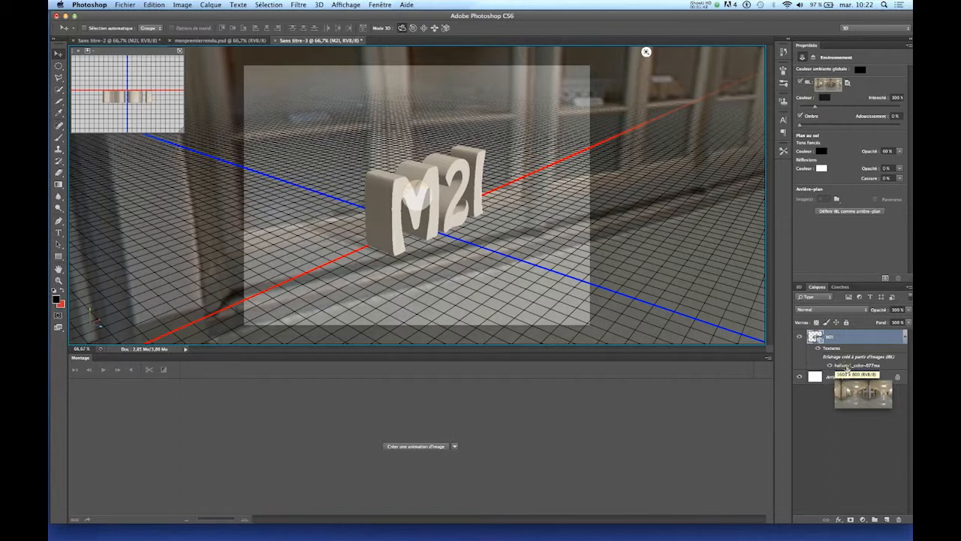
pyautogui.doubleClick(847, 367)
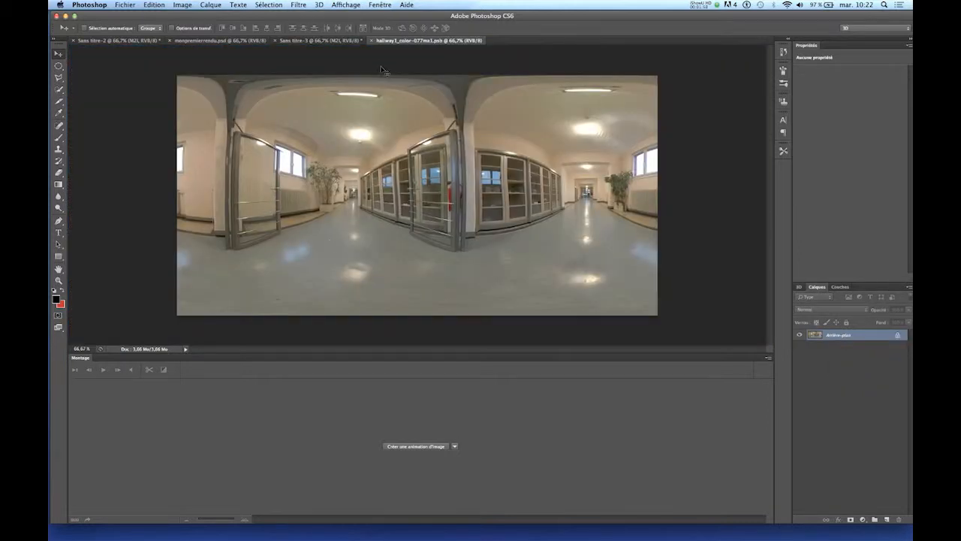
pyautogui.click(371, 41)
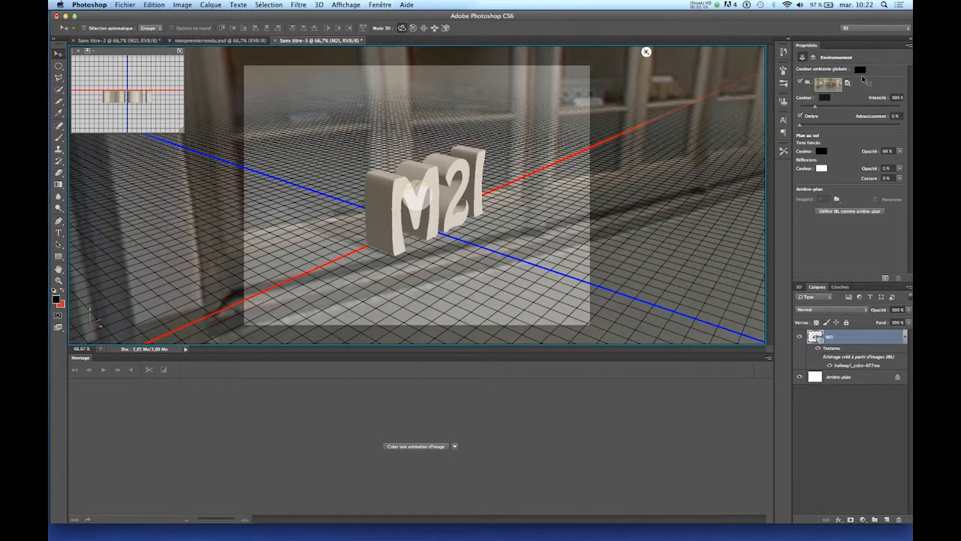
# Turn off the environment's image-based light and rotate the infinite light to a new direction on the M2I text
pyautogui.click(800, 83)
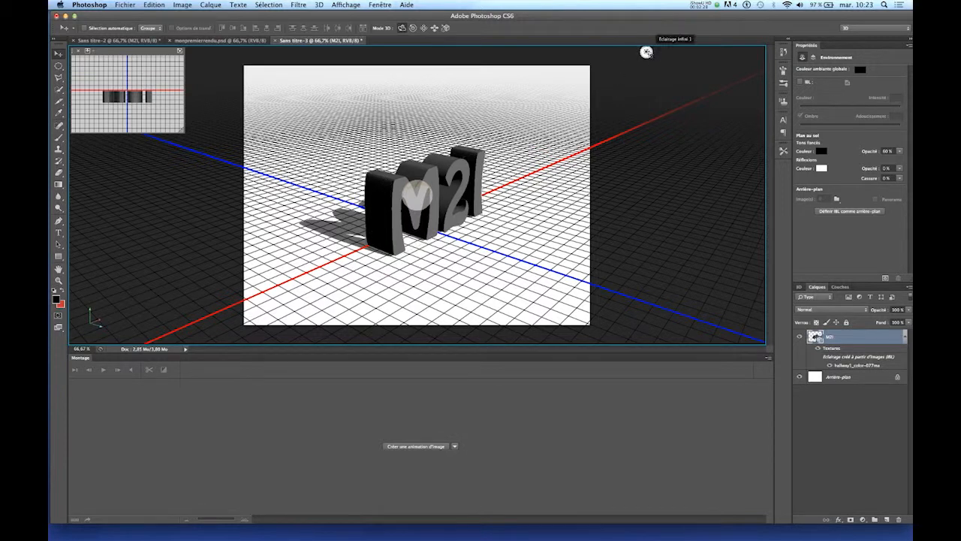
pyautogui.click(651, 51)
pyautogui.moveTo(479, 157)
pyautogui.mouseDown()
pyautogui.moveTo(434, 153)
pyautogui.moveTo(484, 161)
pyautogui.moveTo(439, 171)
pyautogui.moveTo(416, 193)
pyautogui.moveTo(518, 234)
pyautogui.moveTo(706, 237)
pyautogui.mouseUp()
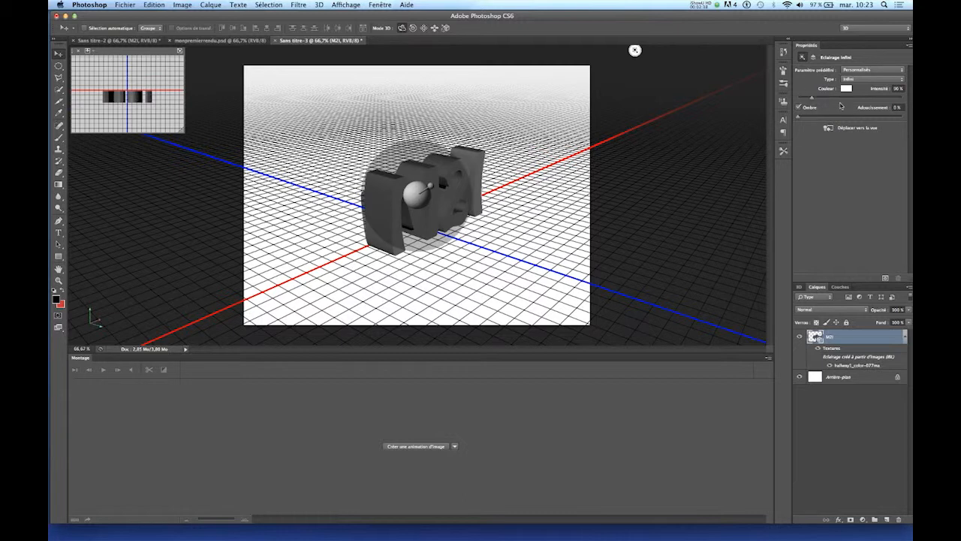
# Raise the reflectivity of the M2I extrusion material to about 66% and inspect the reflections on its sides
pyautogui.click(801, 286)
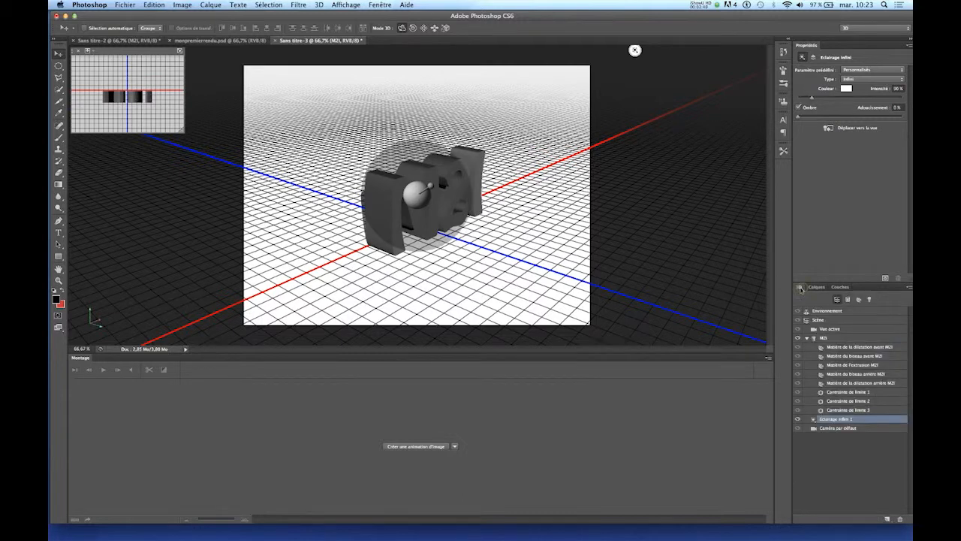
pyautogui.click(853, 365)
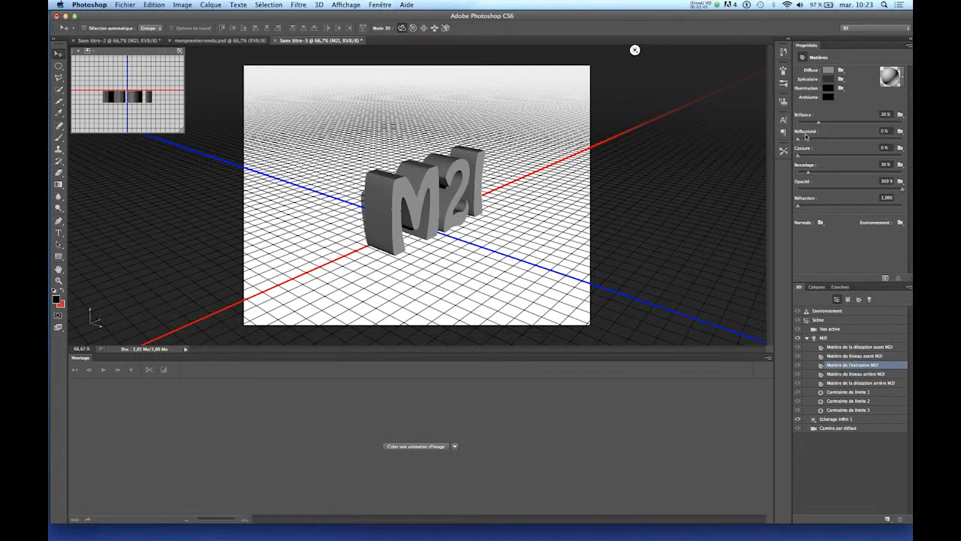
pyautogui.moveTo(798, 141); pyautogui.dragTo(867, 142)
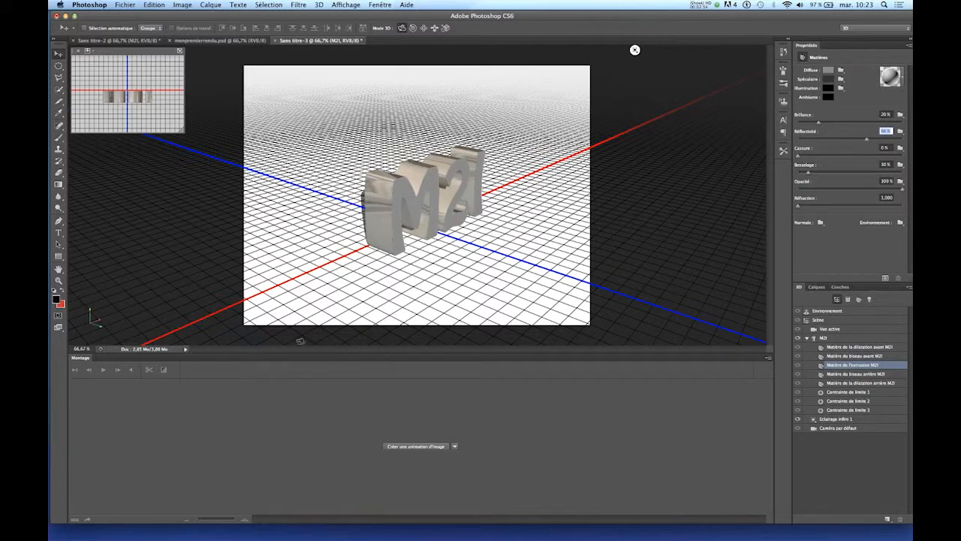
pyautogui.moveTo(399, 274); pyautogui.dragTo(396, 277)
pyautogui.moveTo(759, 216); pyautogui.dragTo(293, 52)
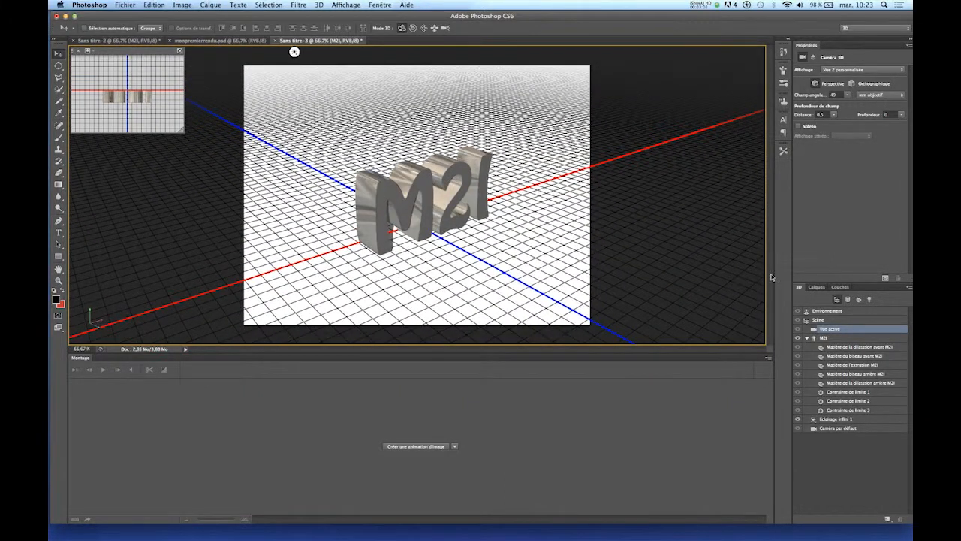
# Raise the reflectivity of the M2I front inflation material to about half of its range
pyautogui.click(845, 348)
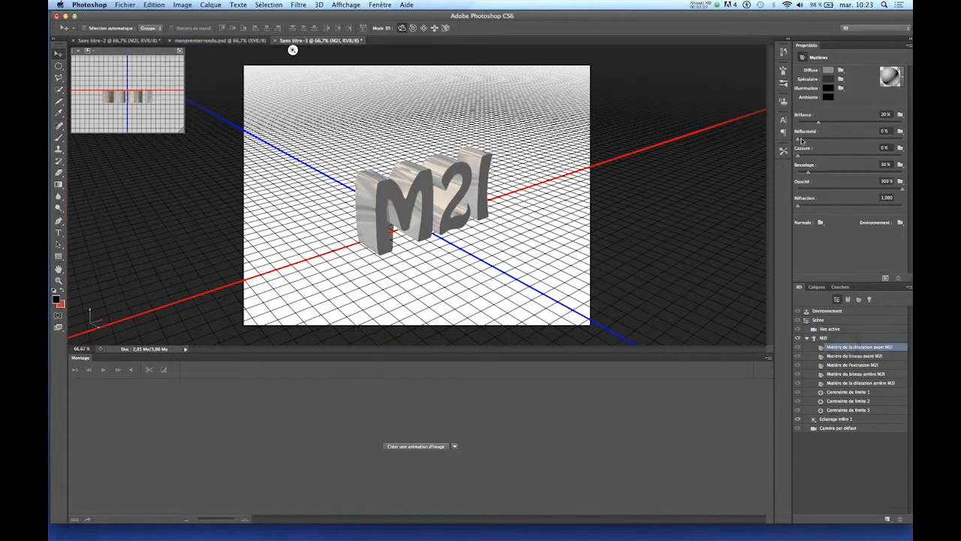
pyautogui.moveTo(801, 140); pyautogui.dragTo(850, 139)
pyautogui.moveTo(482, 282)
pyautogui.mouseDown()
pyautogui.moveTo(466, 276)
pyautogui.moveTo(475, 284)
pyautogui.moveTo(481, 271)
pyautogui.mouseUp()
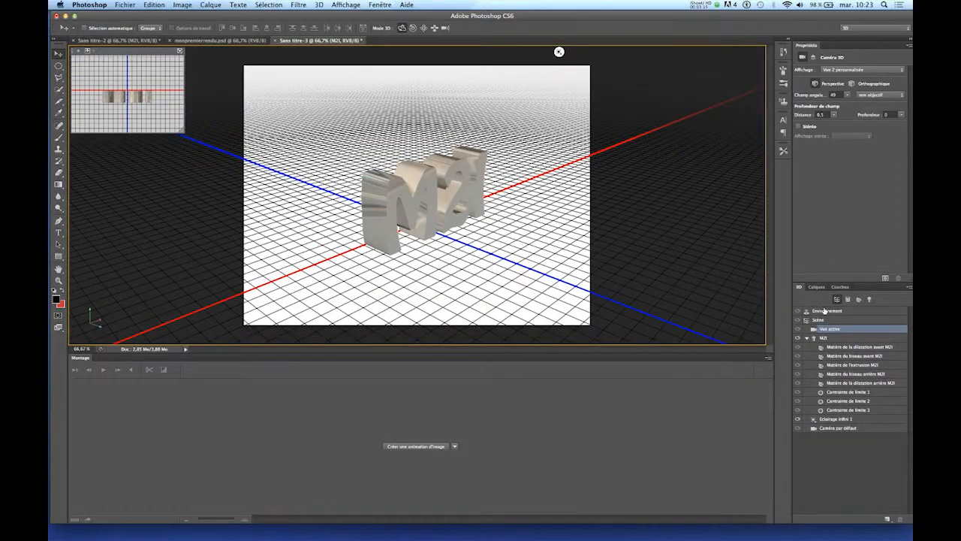
# Give the front of the M2I text a bevel 32% wide and raise the front bevel material's reflectivity to about 45%
pyautogui.click(824, 338)
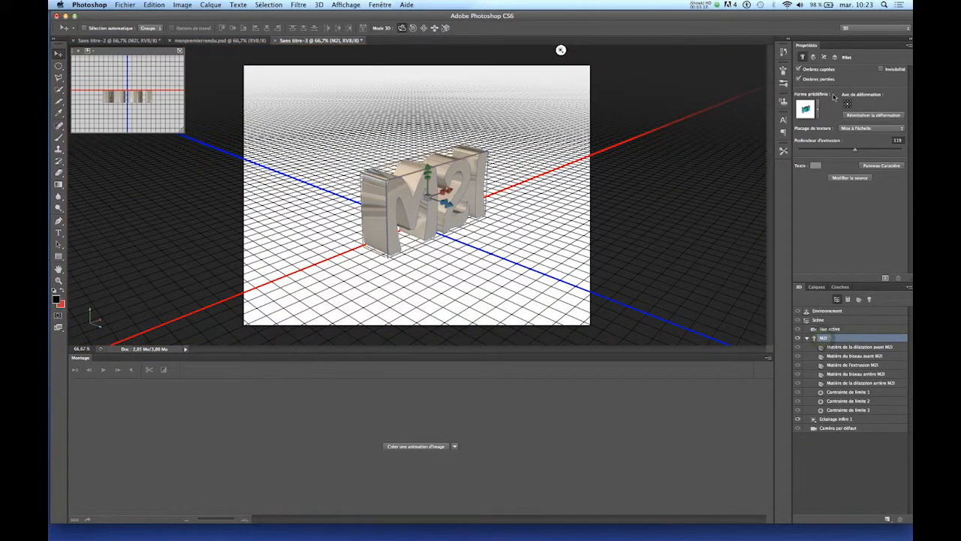
pyautogui.click(823, 57)
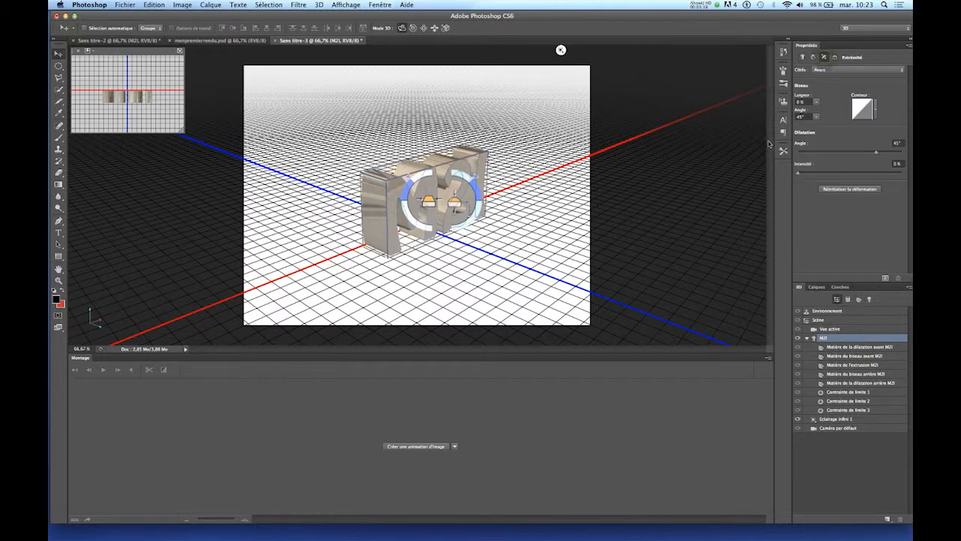
pyautogui.click(818, 103)
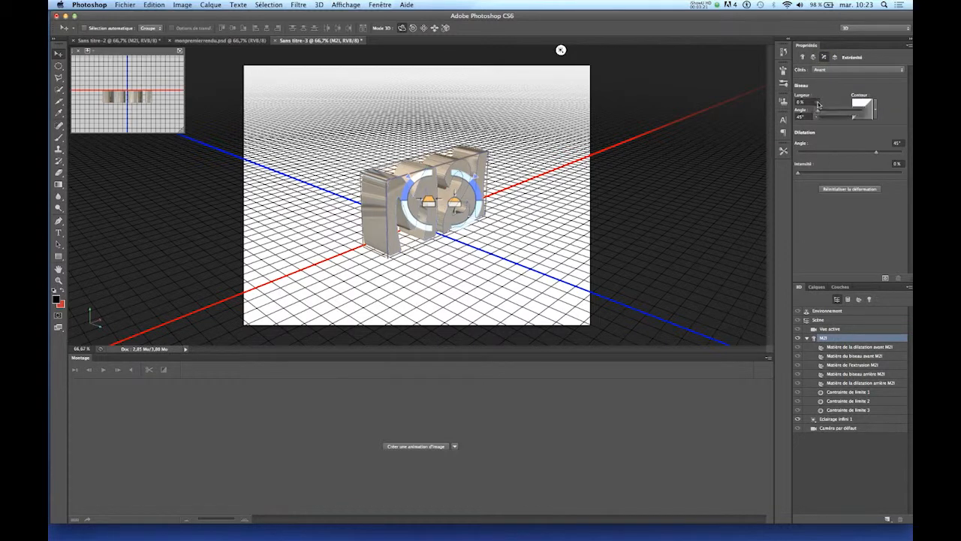
pyautogui.moveTo(819, 114); pyautogui.dragTo(832, 111)
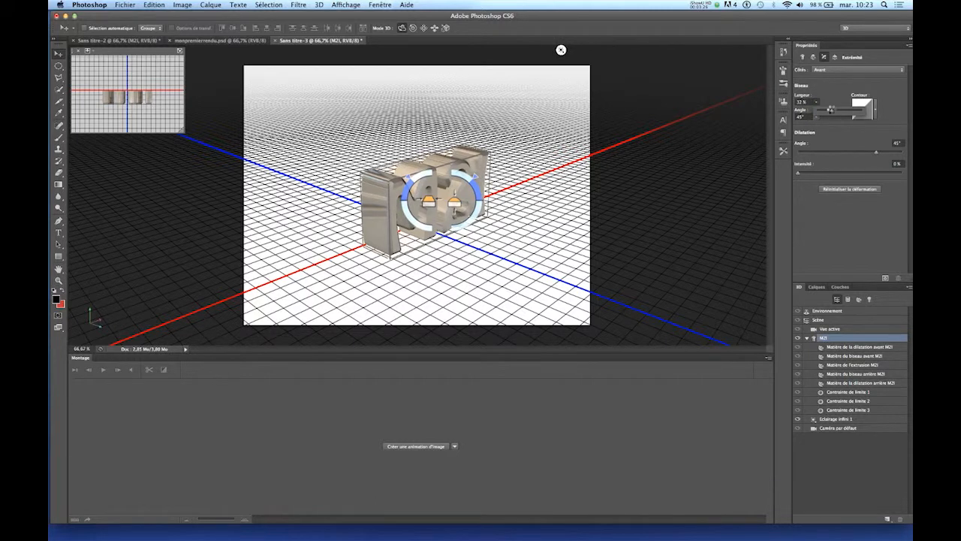
pyautogui.click(484, 253)
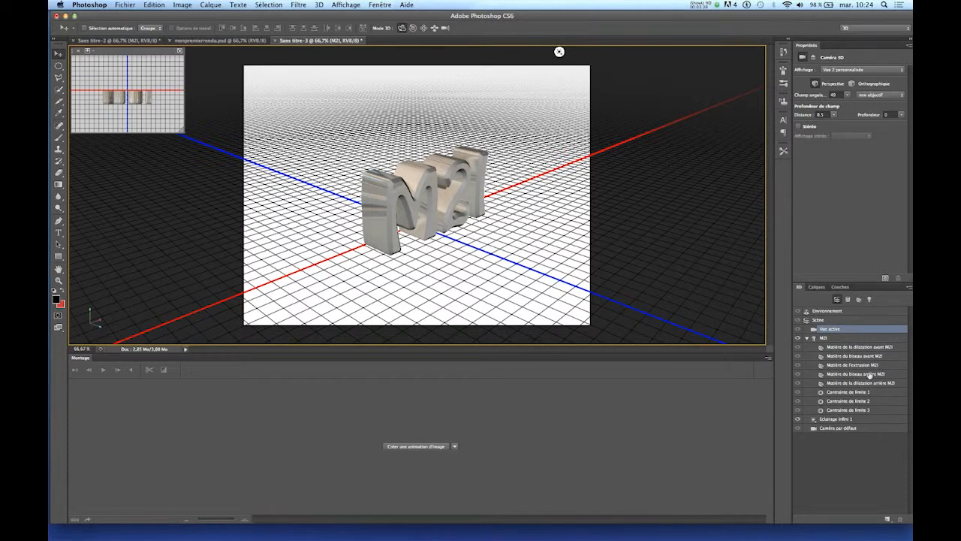
pyautogui.click(842, 356)
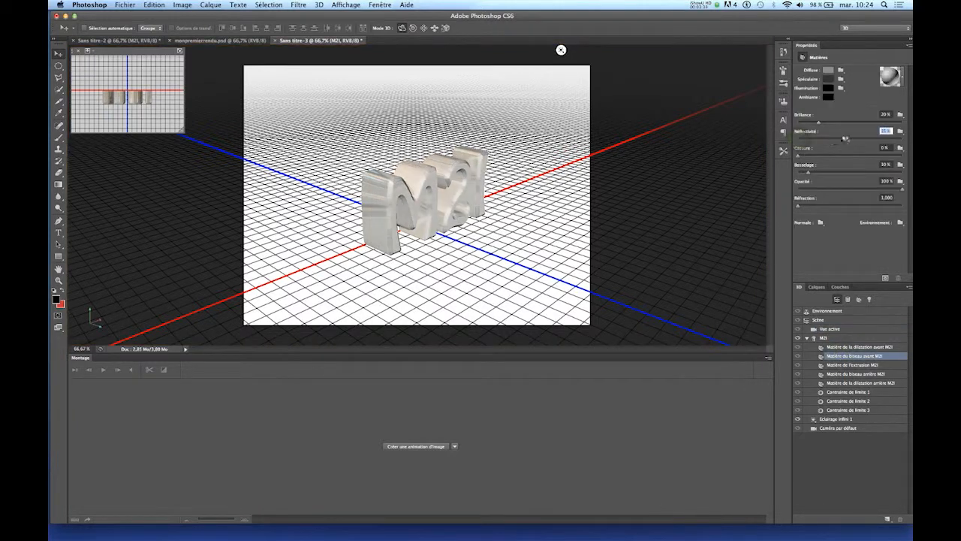
pyautogui.moveTo(456, 266); pyautogui.dragTo(417, 267)
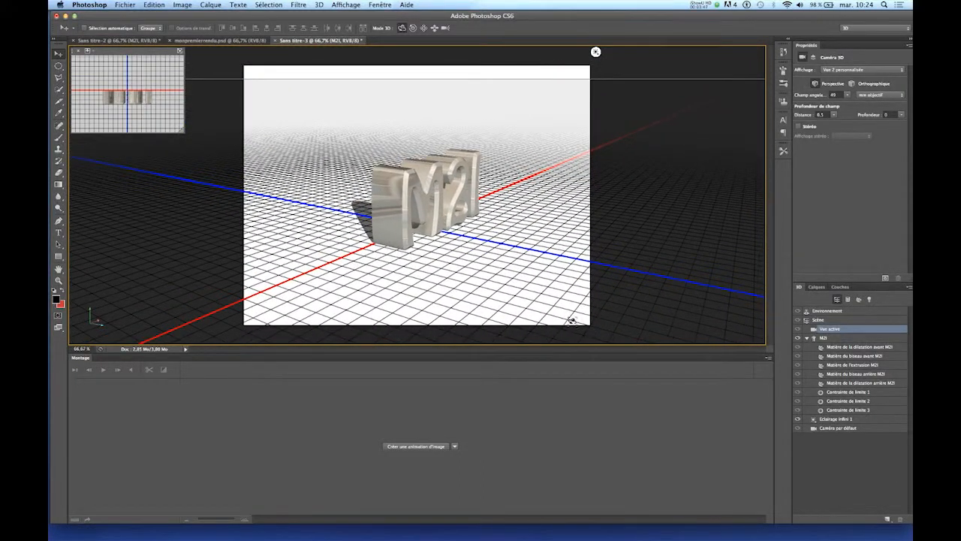
# Open the M2I layer's hallway environment texture and apply a Gaussian blur with a radius of 16.2 pixels
pyautogui.click(815, 286)
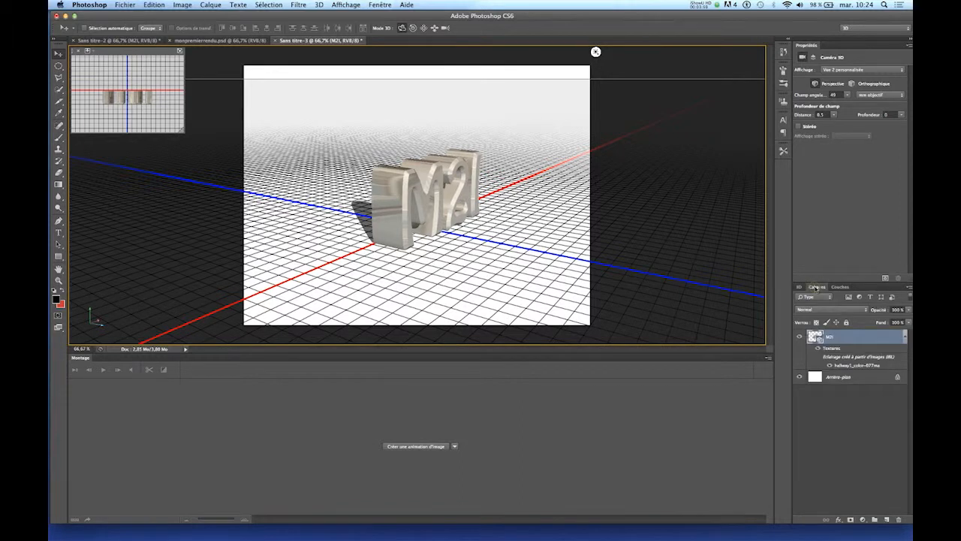
pyautogui.doubleClick(846, 366)
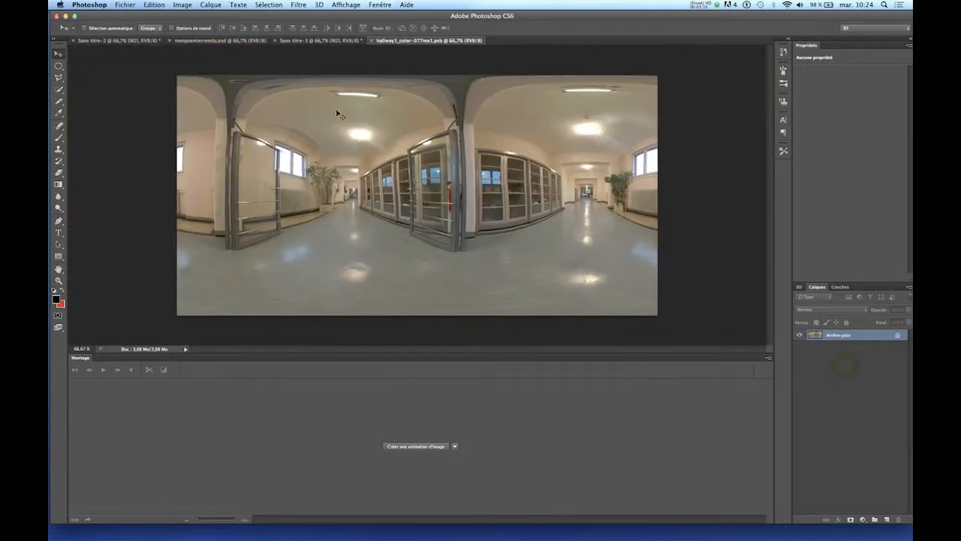
pyautogui.click(299, 5)
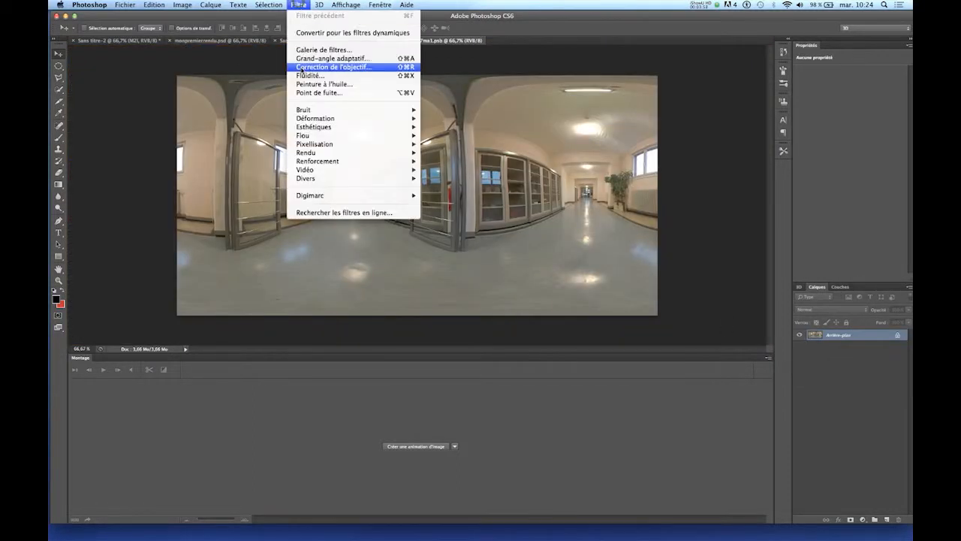
pyautogui.moveTo(313, 129)
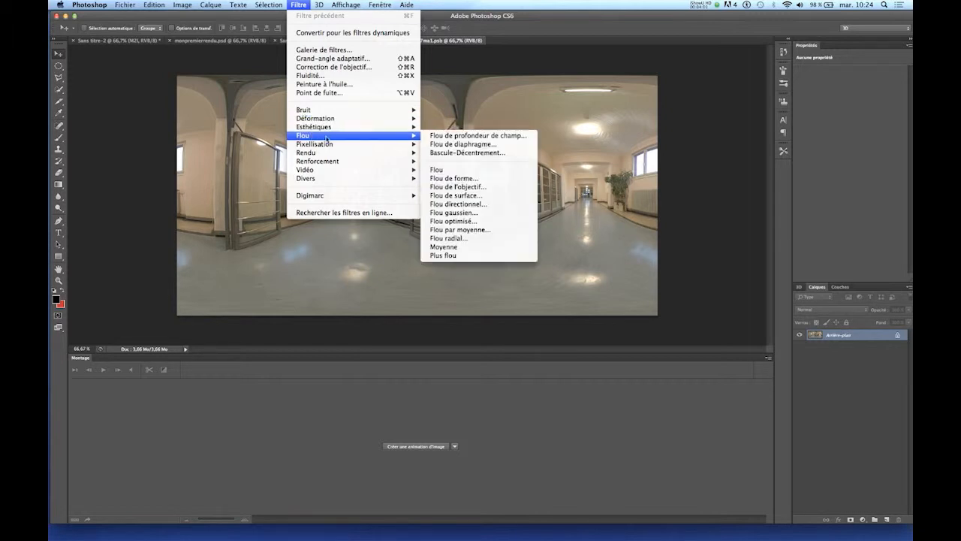
pyautogui.click(454, 213)
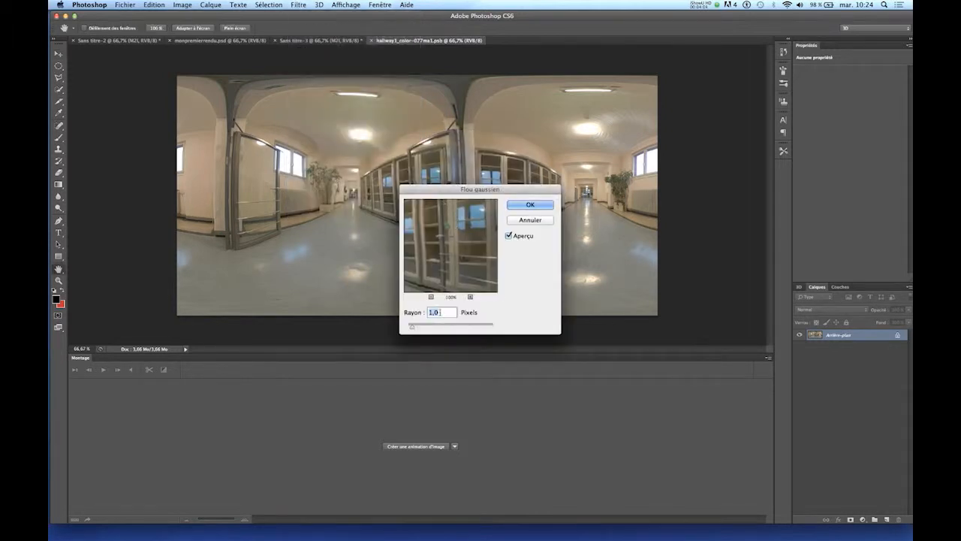
pyautogui.moveTo(412, 325); pyautogui.dragTo(444, 327)
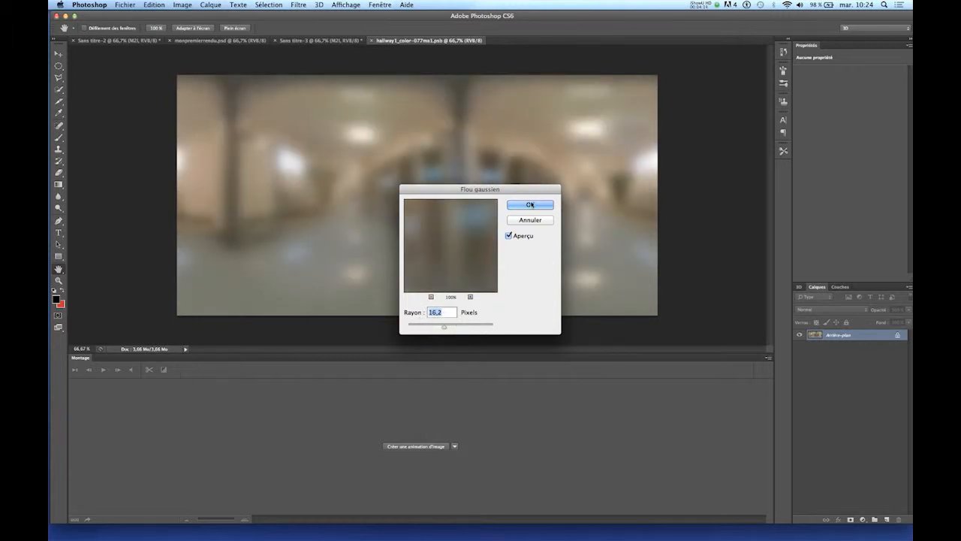
pyautogui.click(530, 204)
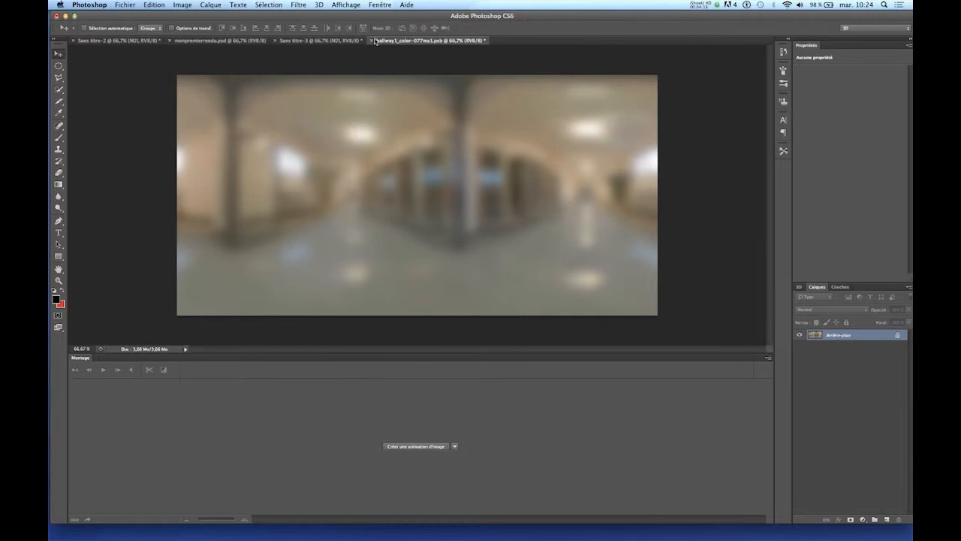
# Save and close the blurred hallway texture, and inspect the softened reflections on the M2I text from another angle
pyautogui.press('super+w')
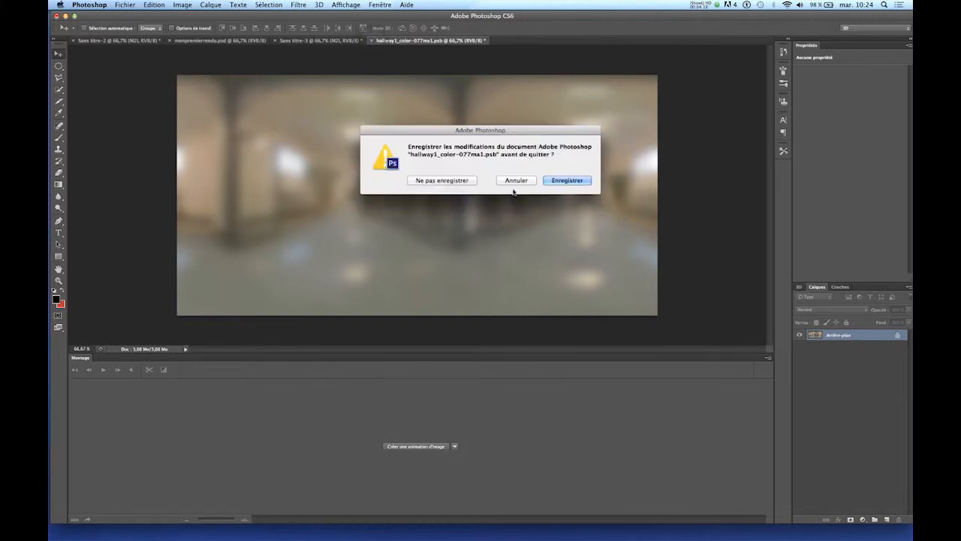
pyautogui.click(566, 186)
pyautogui.moveTo(569, 178); pyautogui.dragTo(631, 52)
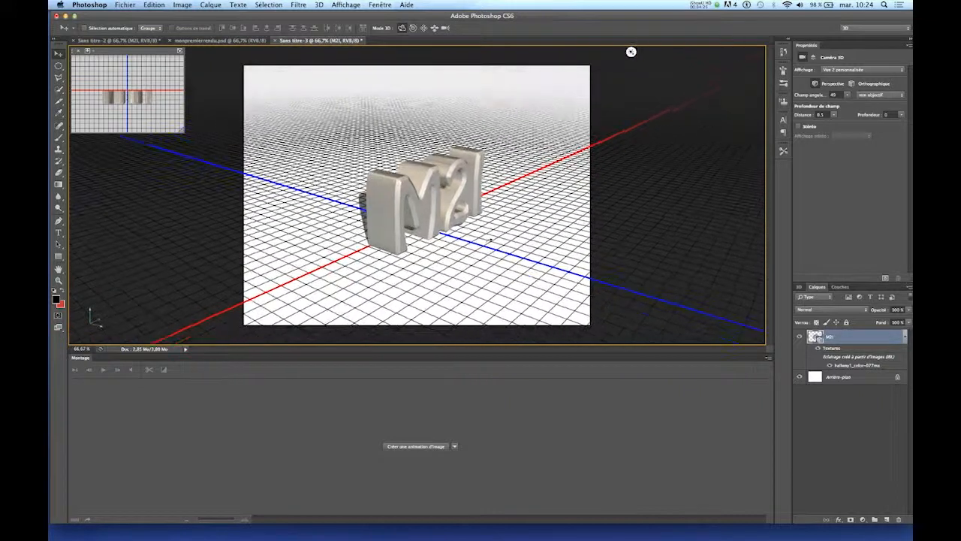
# Reopen the hallway environment texture, raise its contrast nearly to the maximum and increase its brightness moderately with Brightness/Contrast
pyautogui.doubleClick(846, 365)
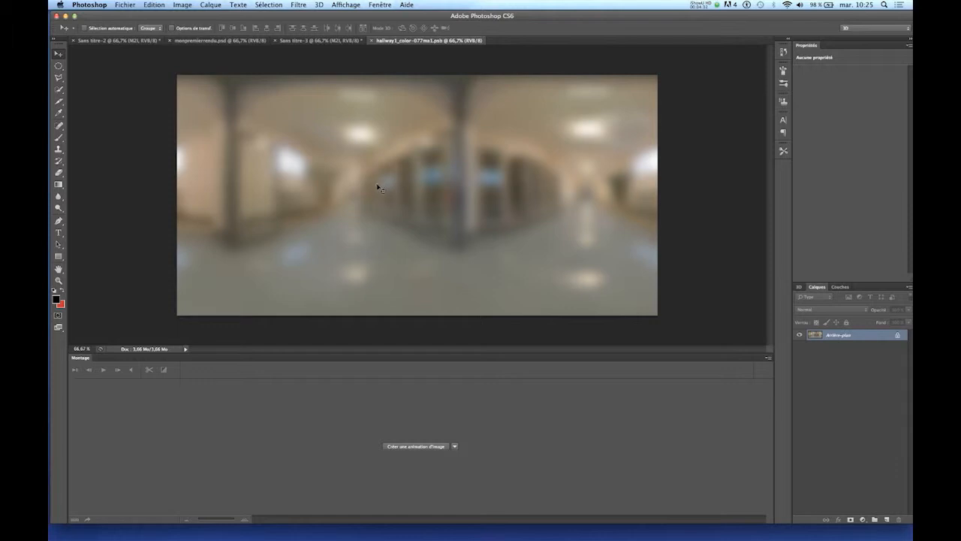
pyautogui.click(301, 5)
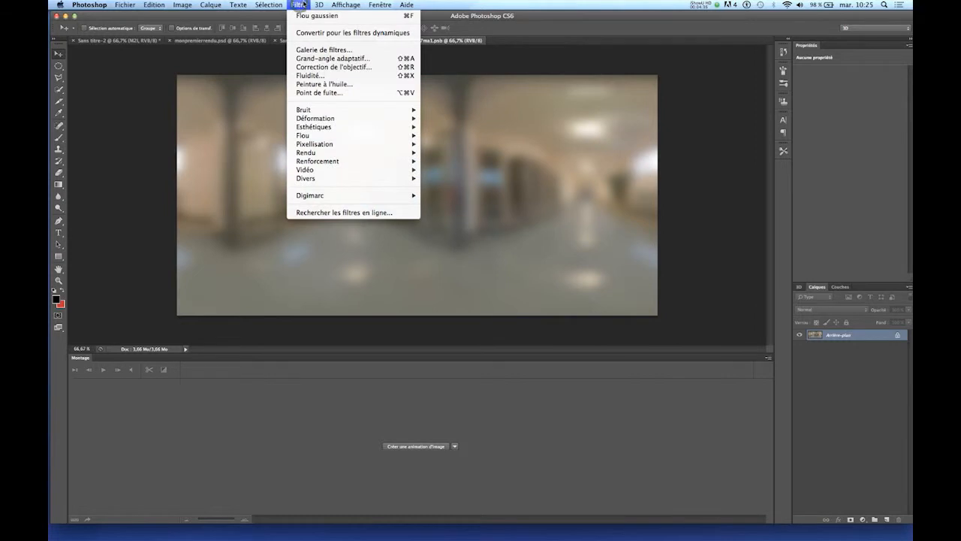
pyautogui.moveTo(183, 6)
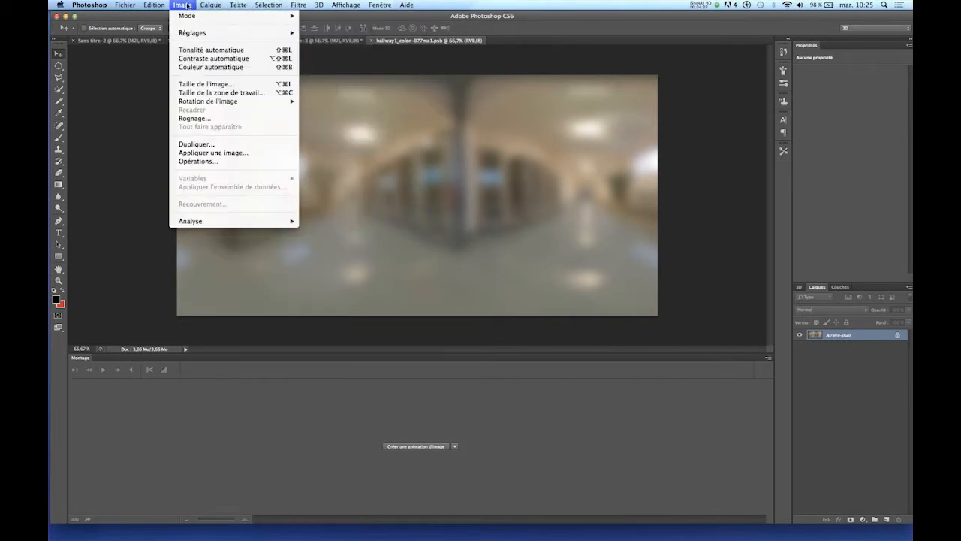
pyautogui.moveTo(192, 34)
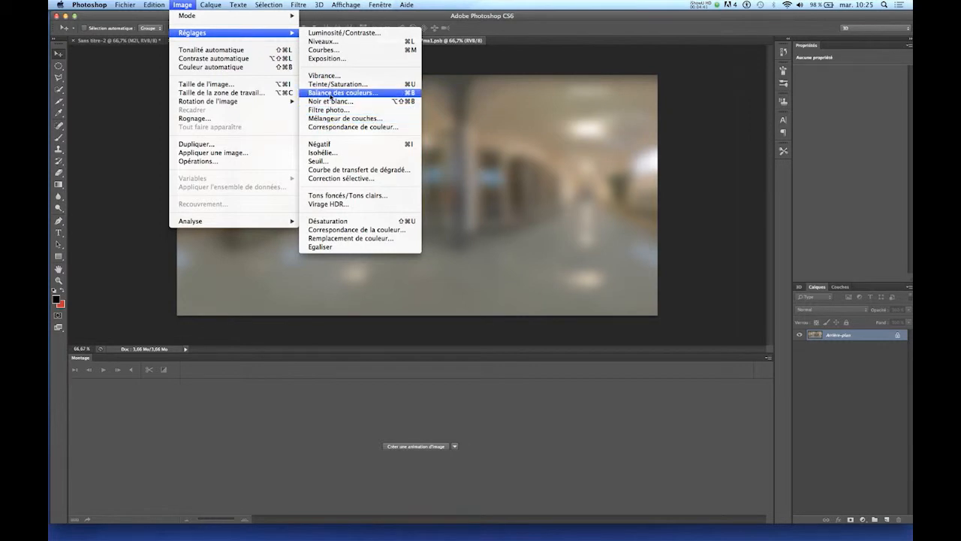
pyautogui.click(334, 34)
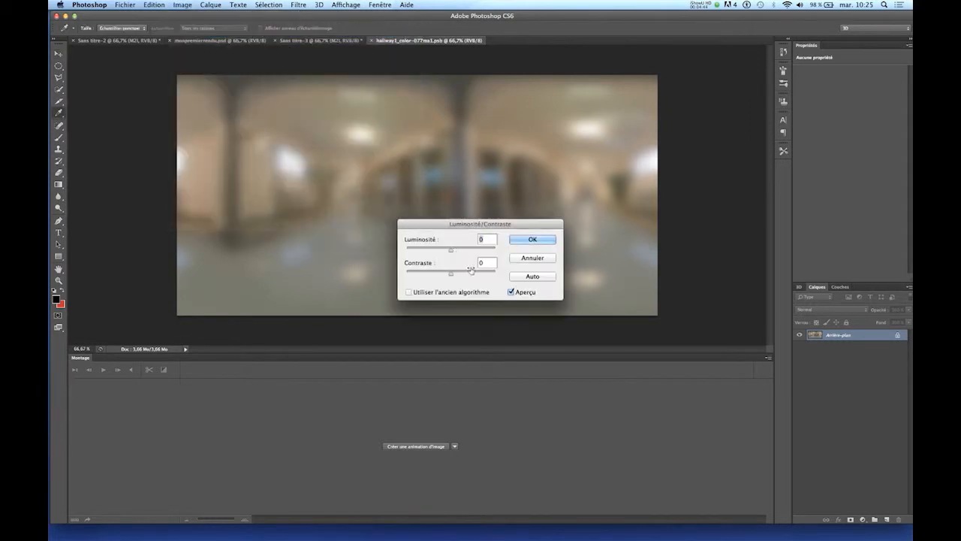
pyautogui.moveTo(449, 275); pyautogui.dragTo(493, 276)
pyautogui.moveTo(450, 249); pyautogui.dragTo(461, 250)
pyautogui.click(533, 239)
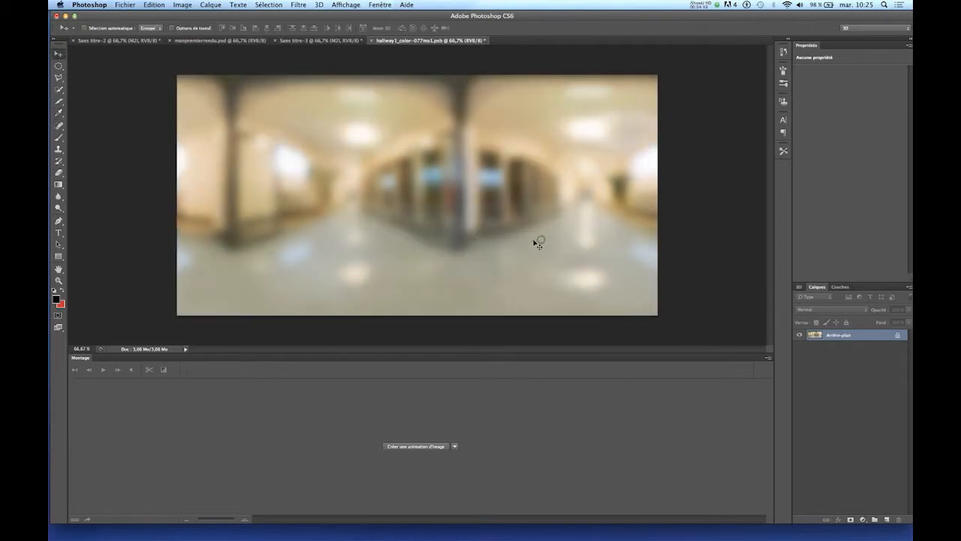
# Save and close the brightened hallway texture, and check the M2I text's reflections from a higher viewpoint
pyautogui.click(372, 40)
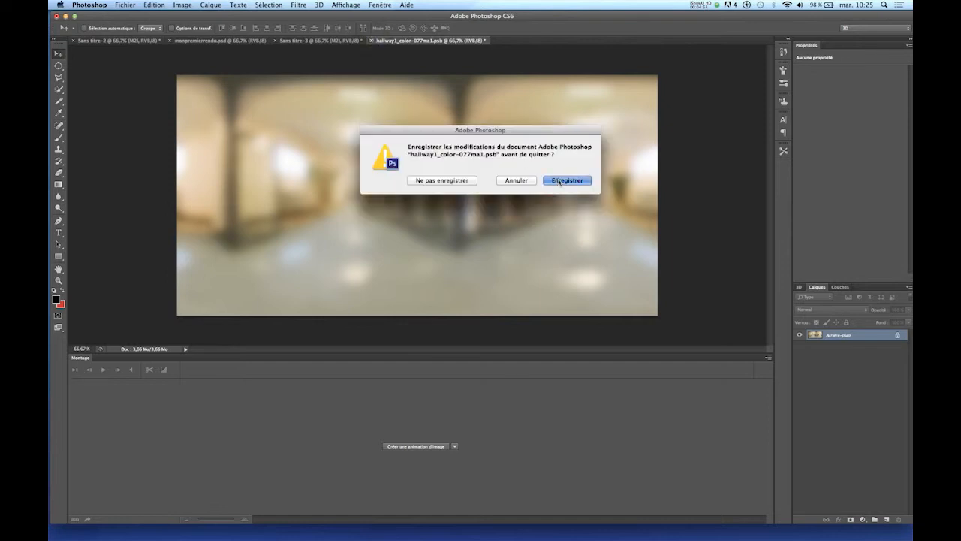
pyautogui.click(557, 179)
pyautogui.moveTo(631, 51); pyautogui.dragTo(759, 315)
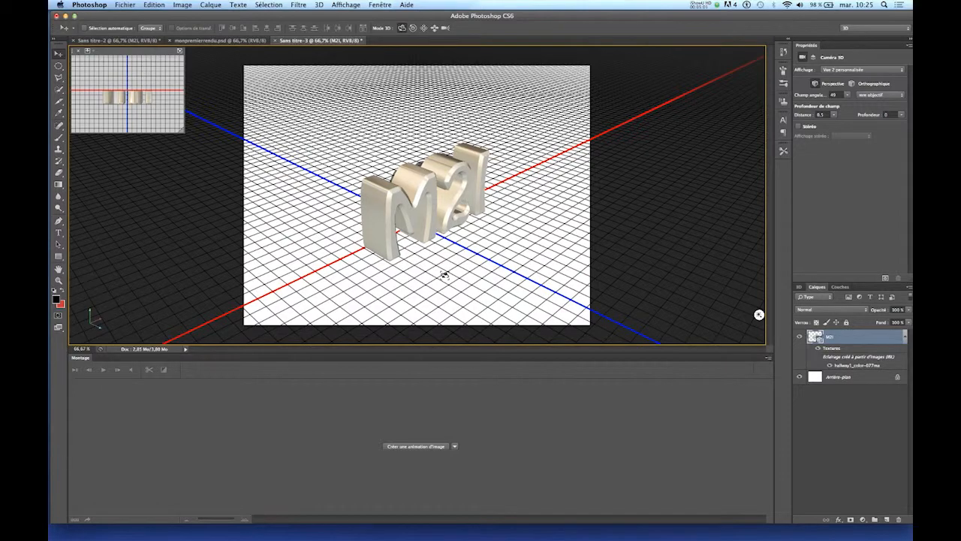